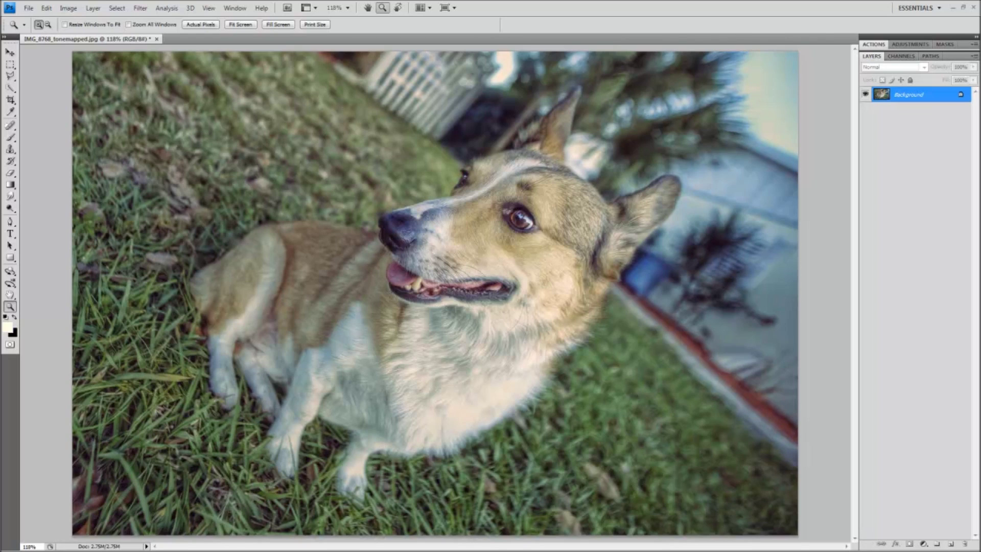
# Step: Show the Actions panel and choose Load Actions from its panel menu
pyautogui.click(232, 8)
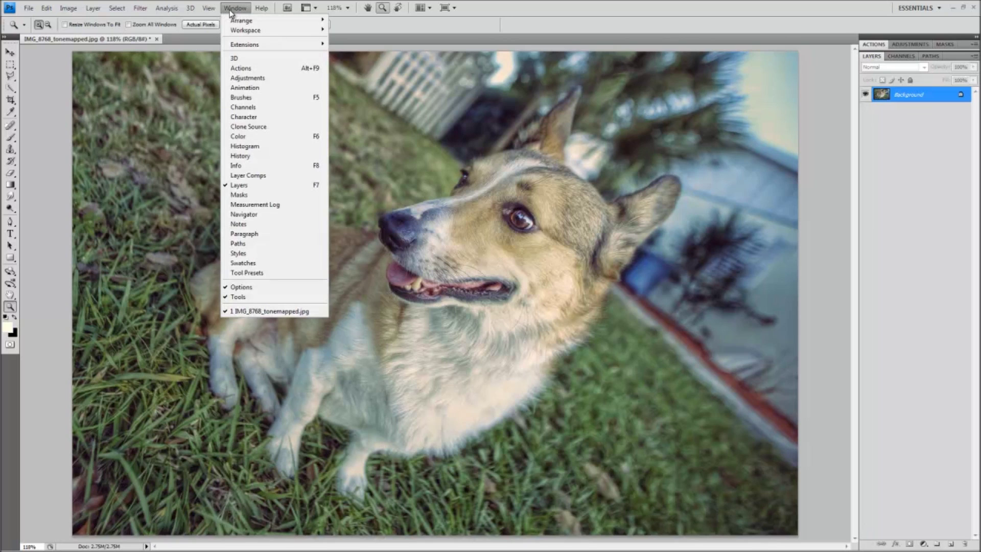
pyautogui.click(241, 70)
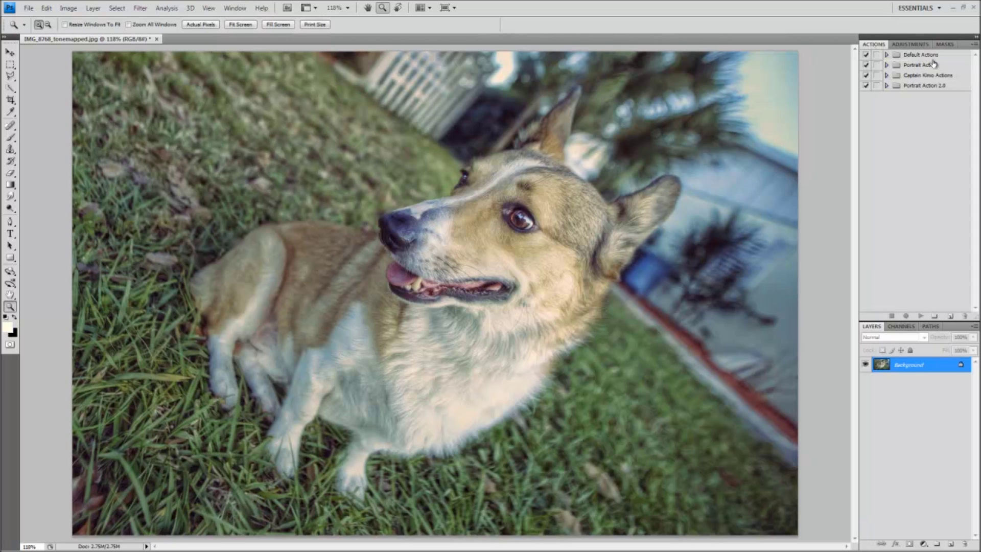
pyautogui.click(974, 44)
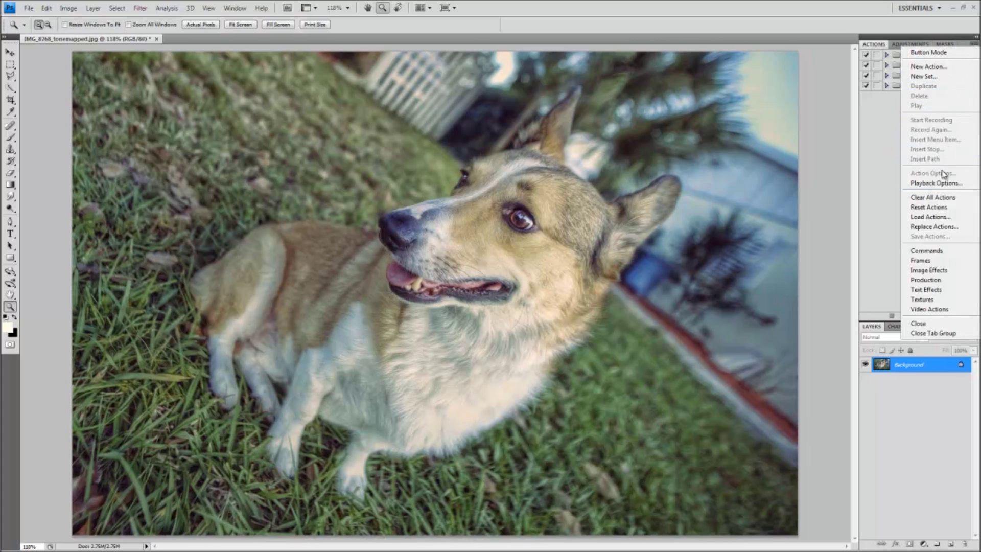
pyautogui.click(936, 217)
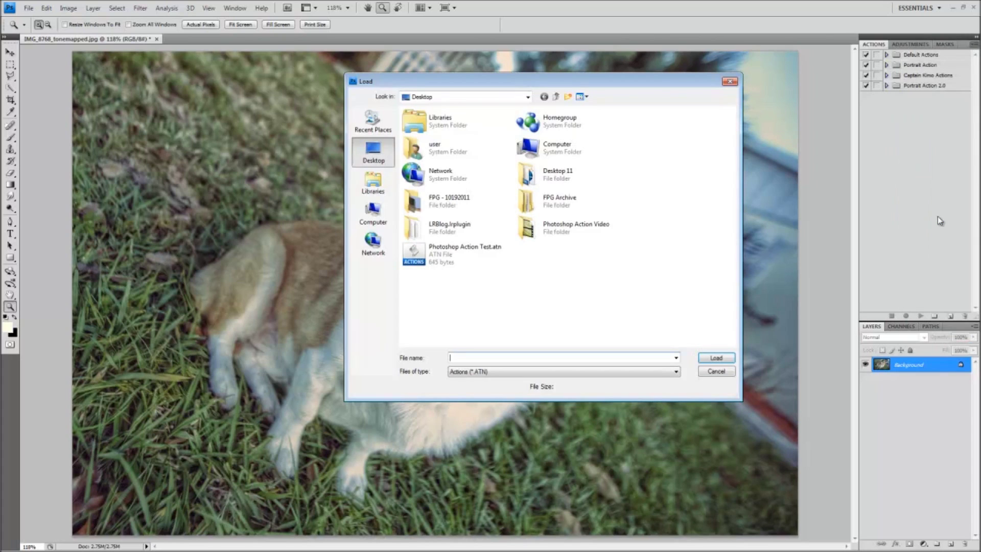
# Step: Load Photoshop Action Test.atn and play its TEST ACTION on the corgi photo
pyautogui.doubleClick(412, 261)
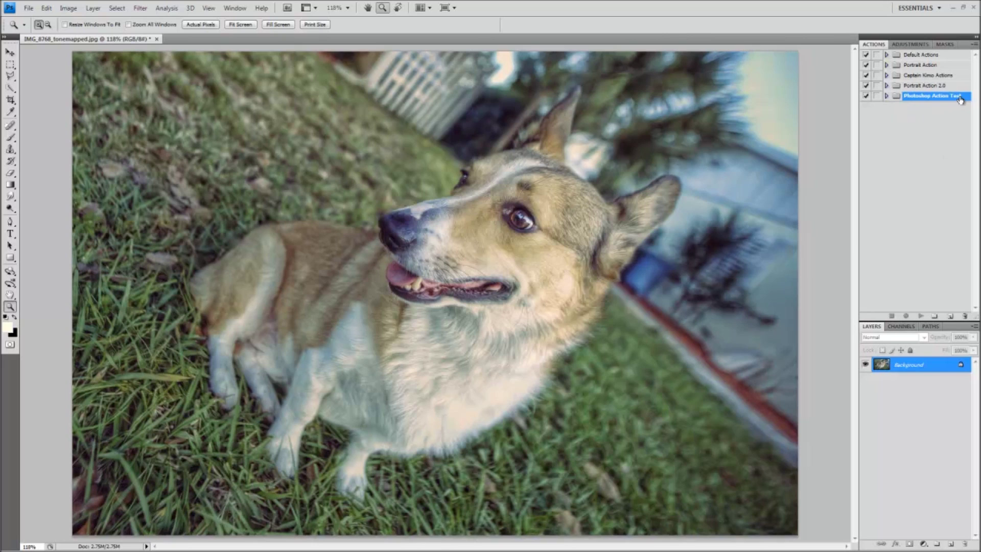
pyautogui.click(886, 96)
pyautogui.click(908, 107)
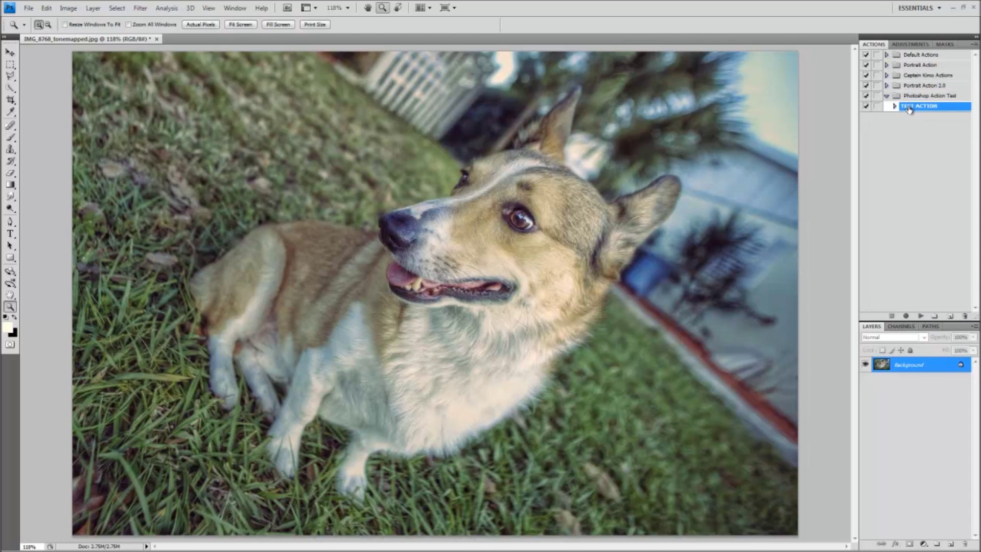
pyautogui.click(920, 317)
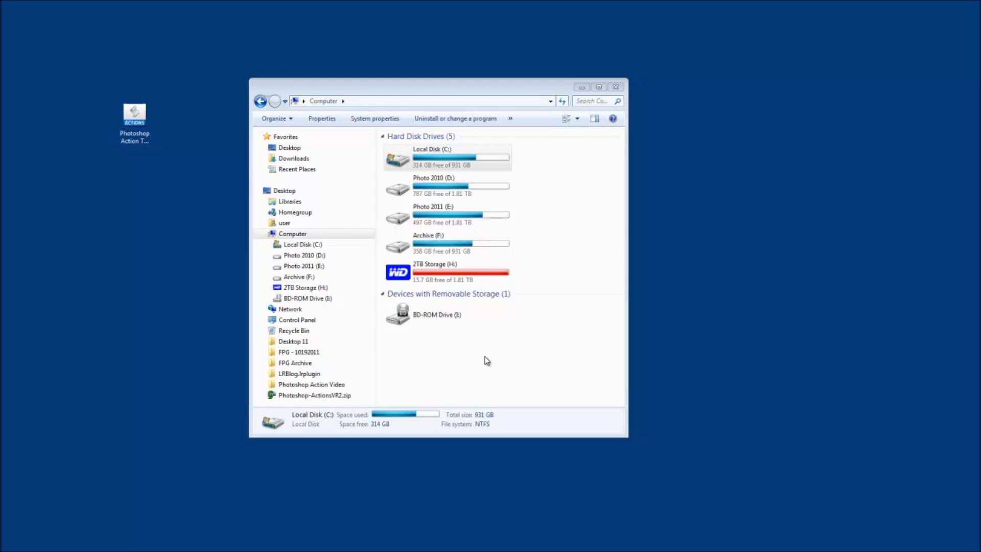
pyautogui.click(136, 124)
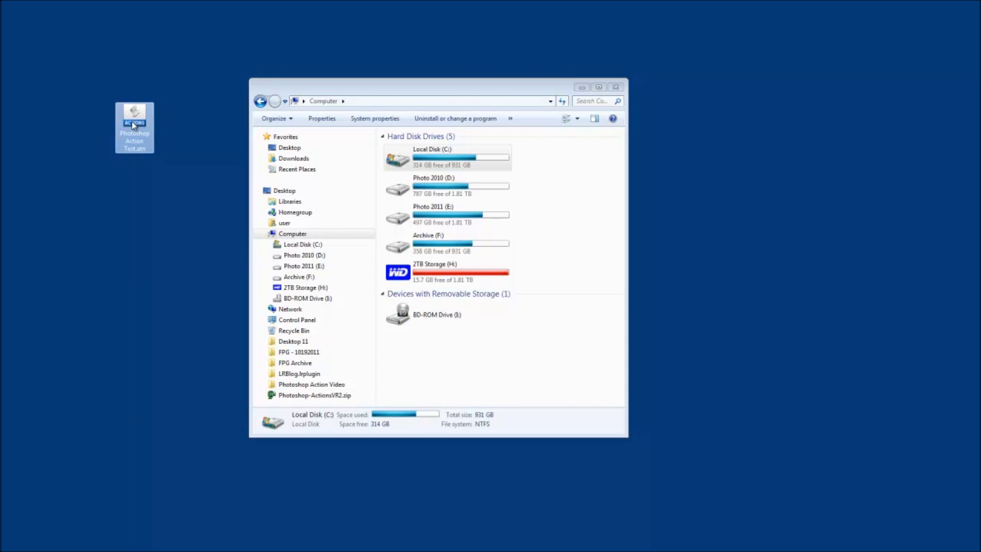
pyautogui.click(440, 165)
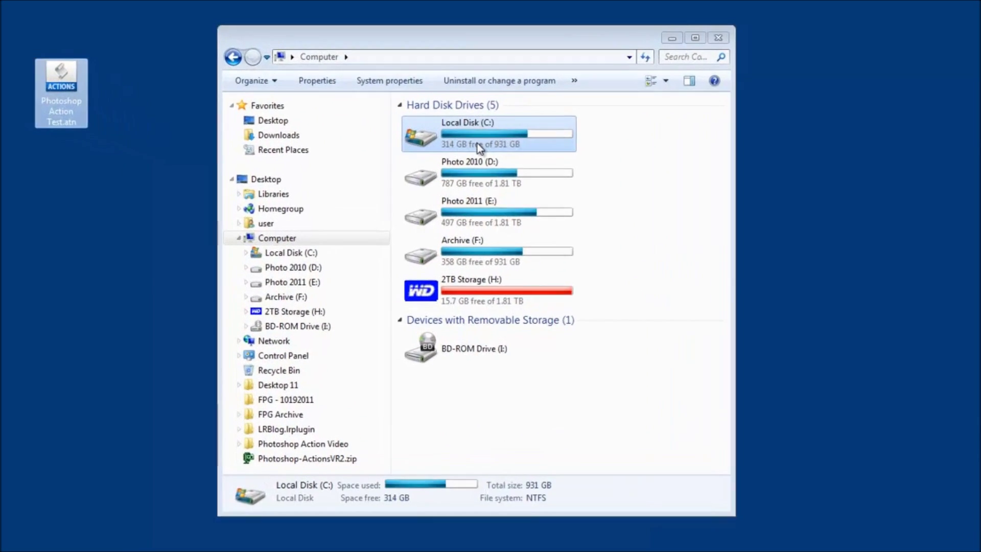
# Step: Browse to C:\ProgramData\Adobe\Photoshop Elements\9.0\Locale\en_us\Workflow Panels\actions
pyautogui.doubleClick(473, 133)
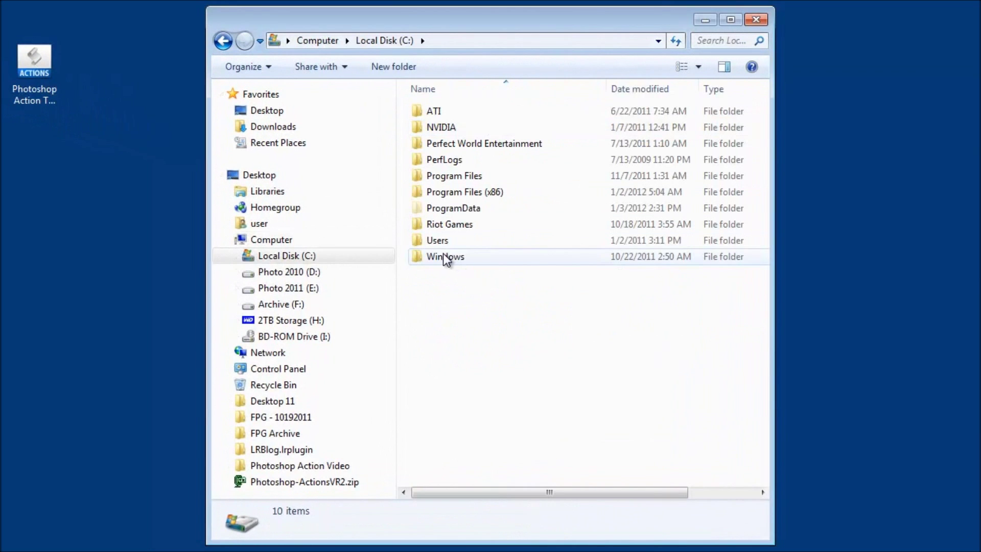
pyautogui.doubleClick(447, 207)
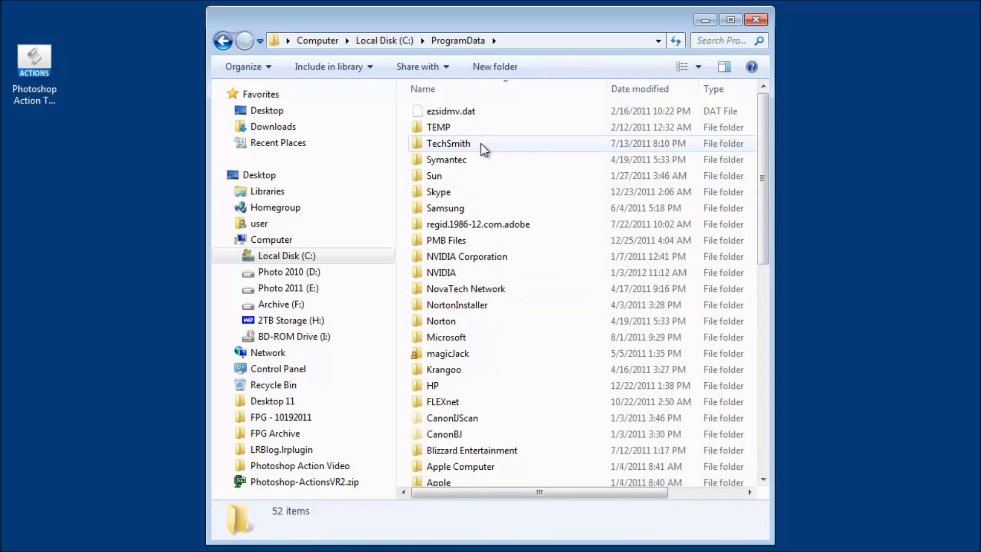
pyautogui.scroll(-2, 498, 210)
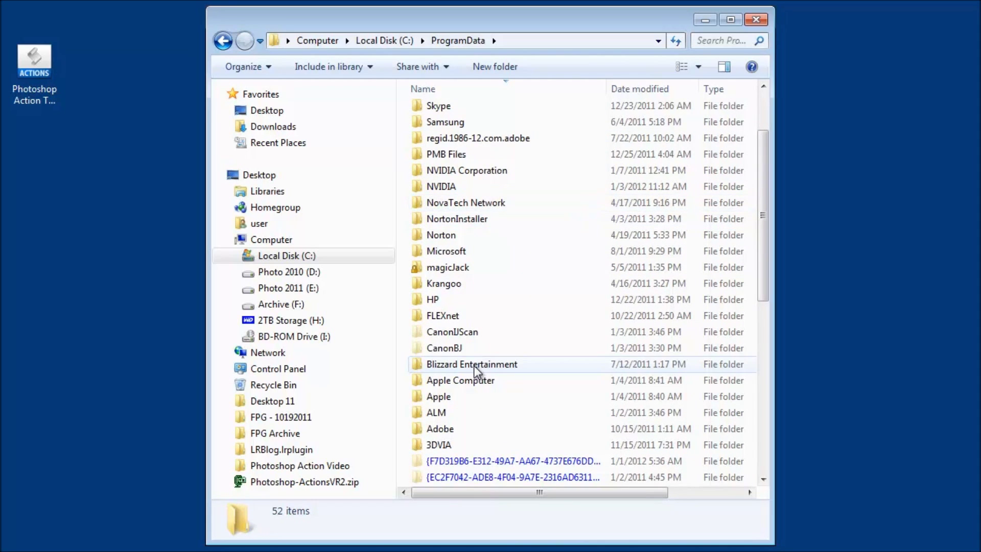
pyautogui.doubleClick(443, 428)
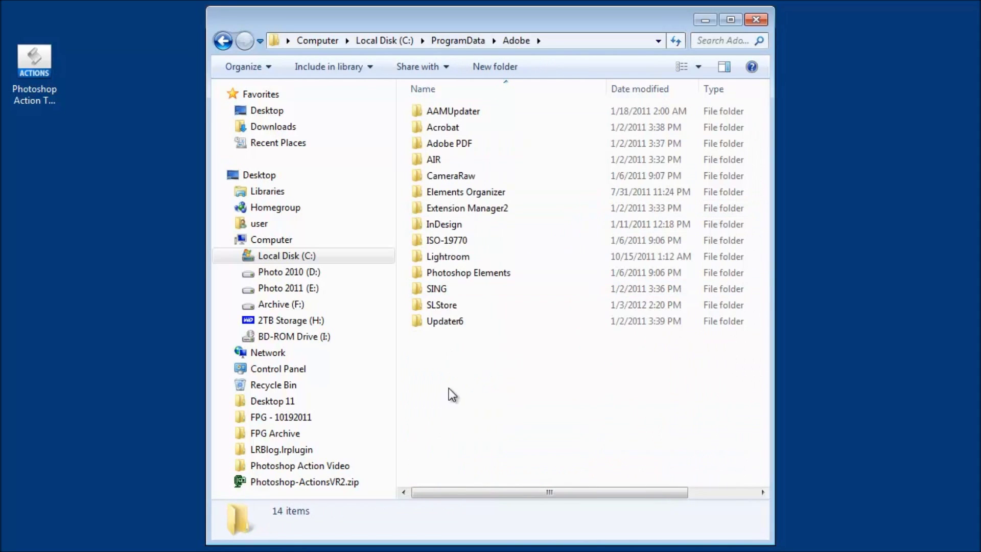
pyautogui.doubleClick(470, 273)
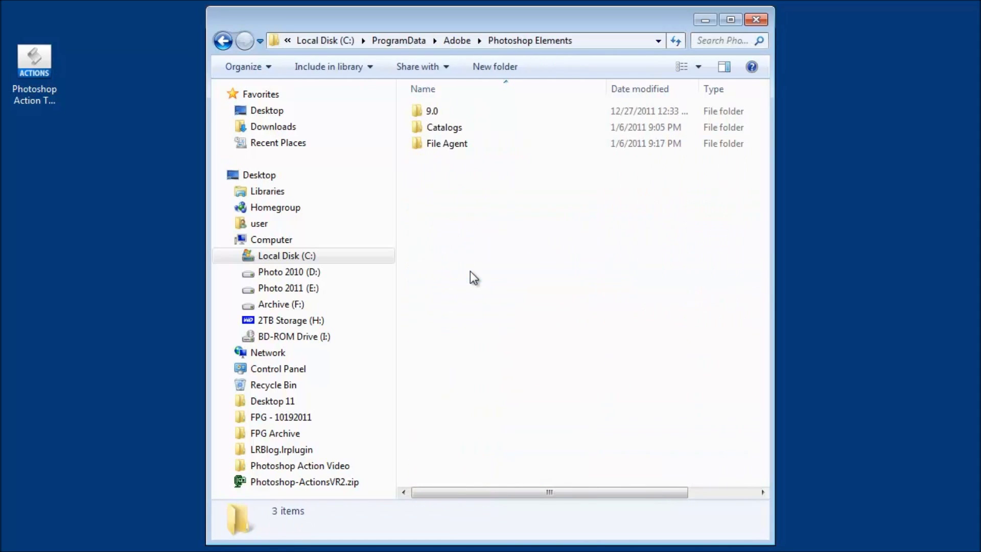
pyautogui.doubleClick(433, 112)
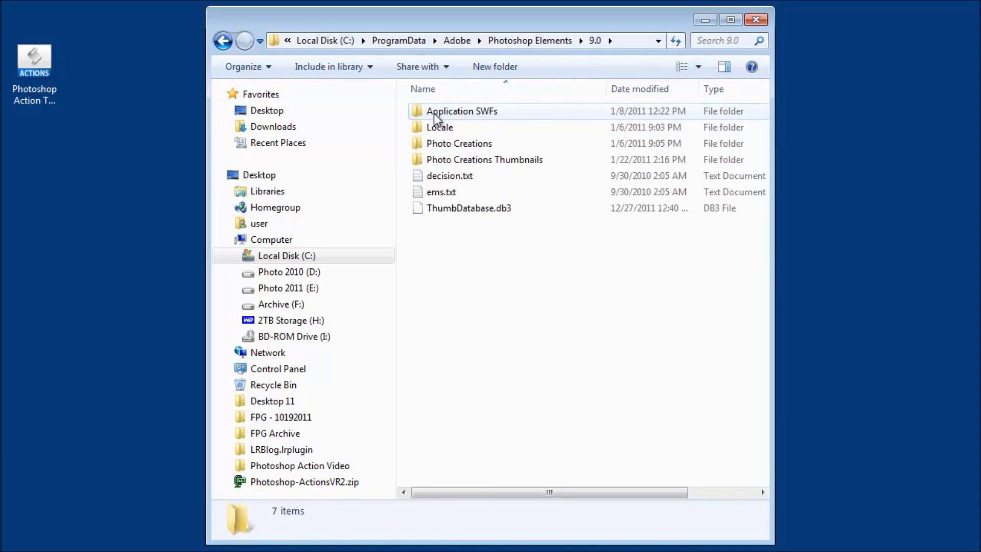
pyautogui.doubleClick(436, 127)
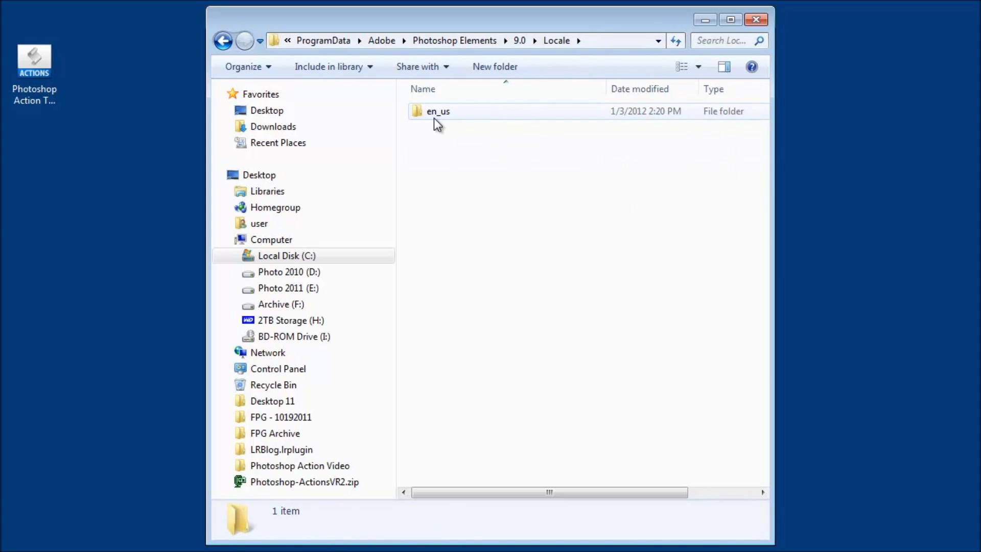
pyautogui.doubleClick(434, 118)
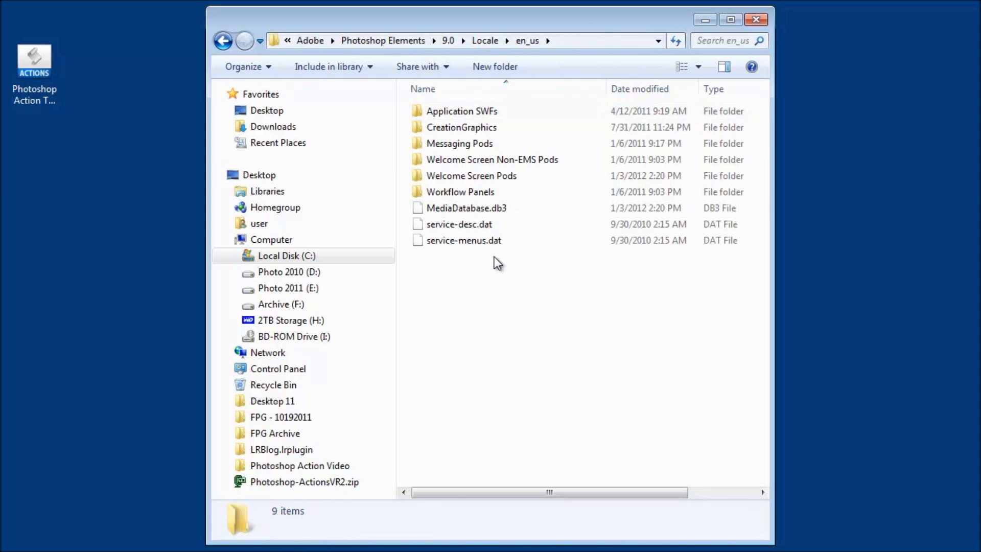
pyautogui.doubleClick(454, 191)
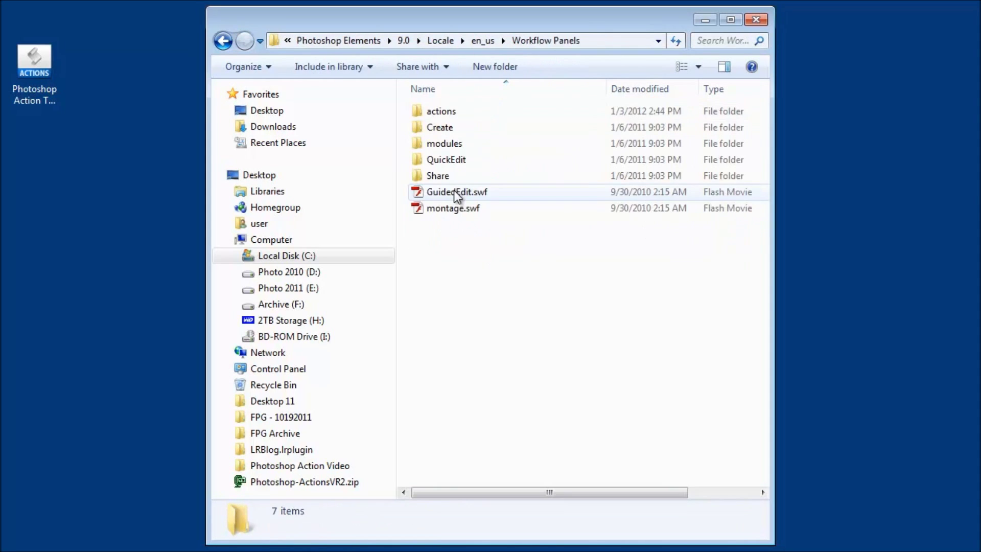
pyautogui.doubleClick(447, 112)
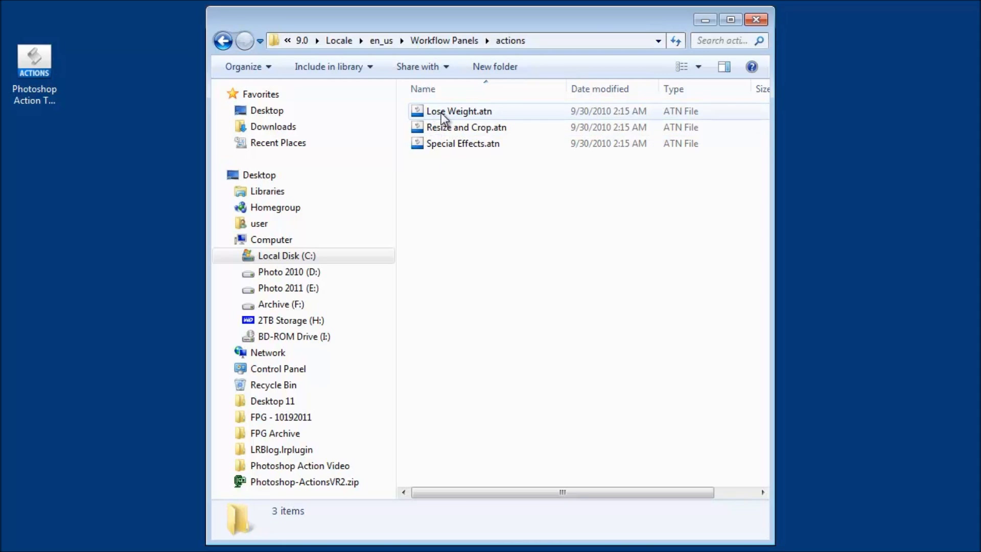
# Step: Search Local Disk (C:) for 'lose weight' and open Lose Weight.atn's containing folder
pyautogui.click(286, 256)
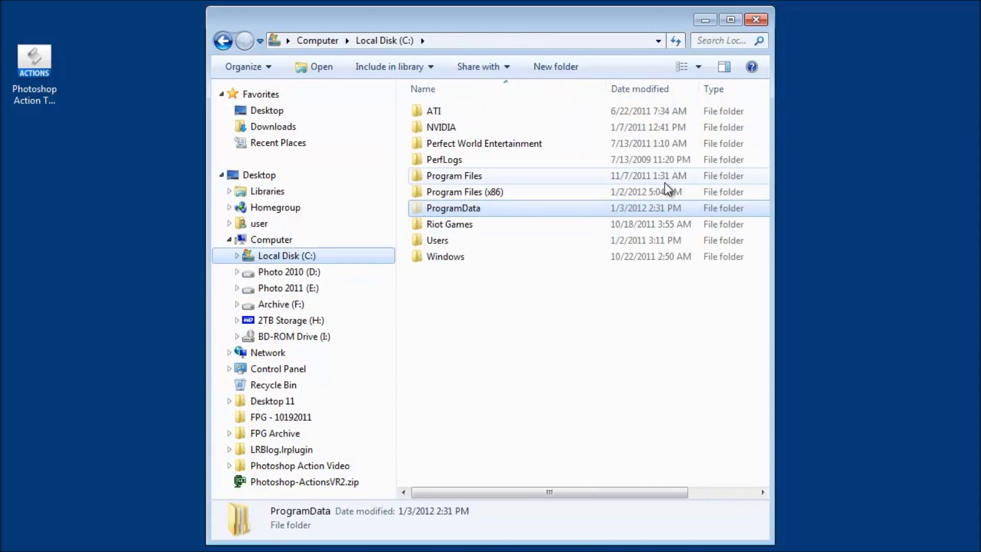
pyautogui.click(716, 39)
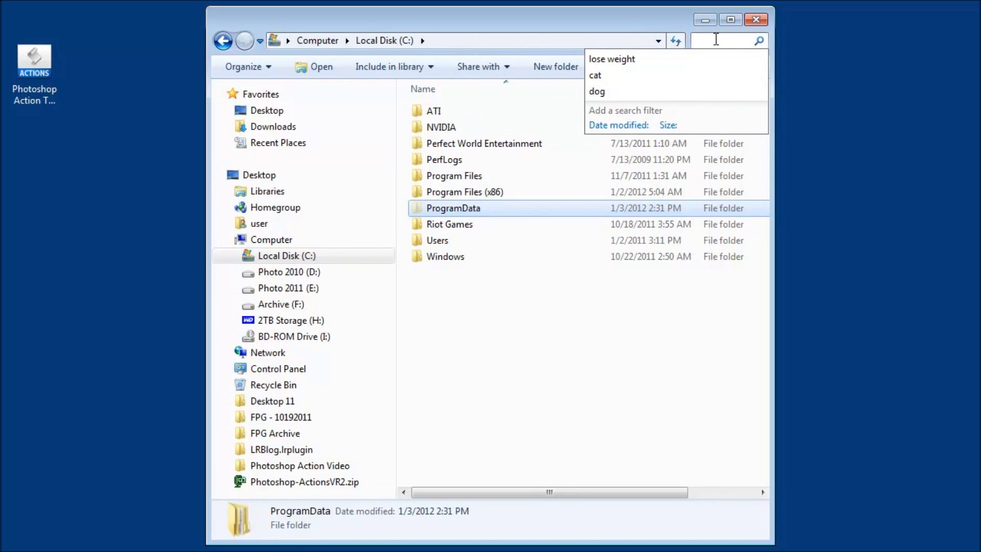
pyautogui.click(666, 63)
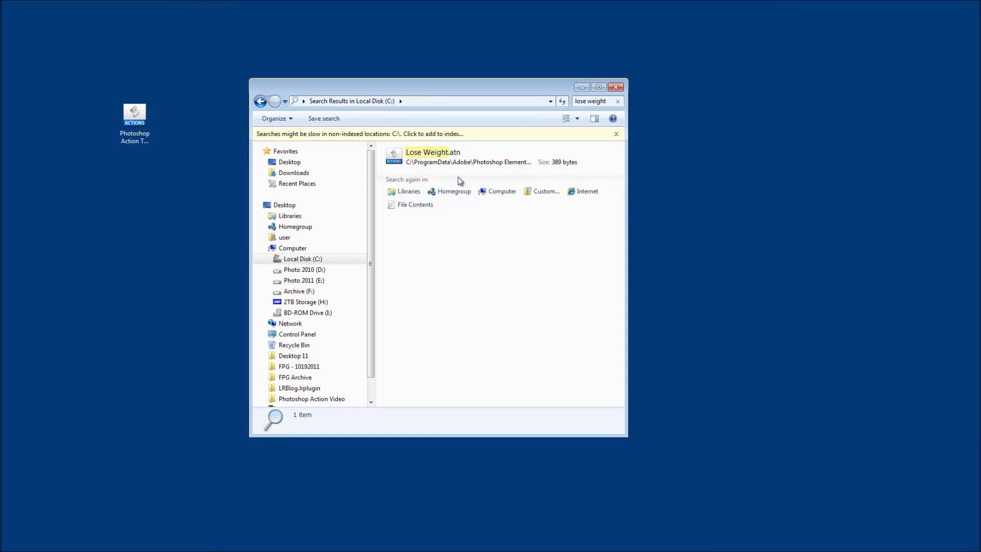
pyautogui.click(450, 161)
pyautogui.rightClick(451, 161)
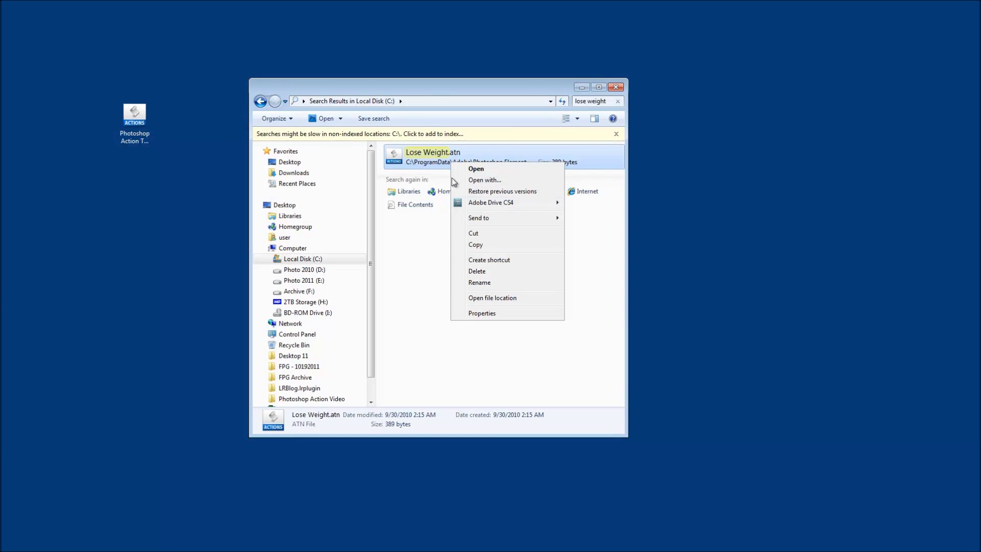
pyautogui.click(486, 301)
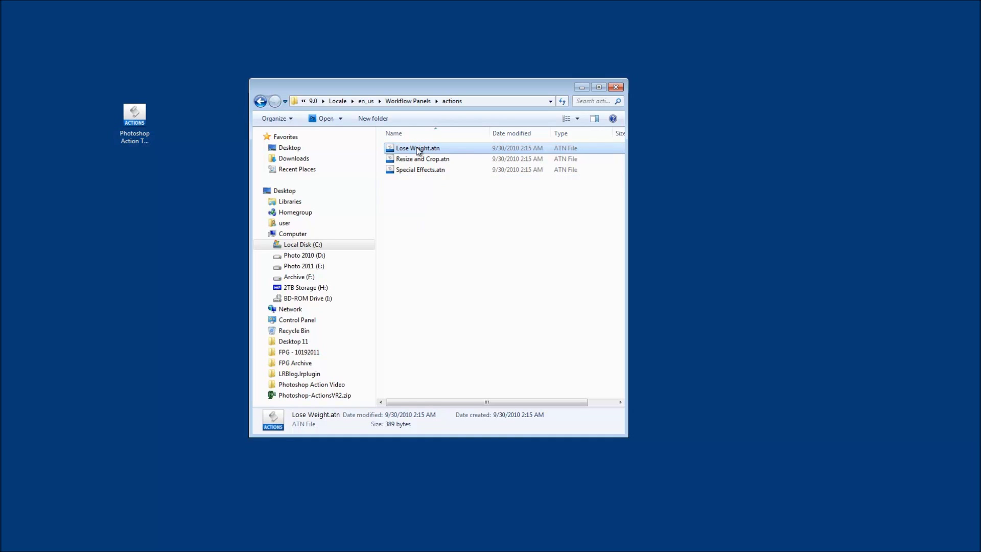
pyautogui.click(129, 116)
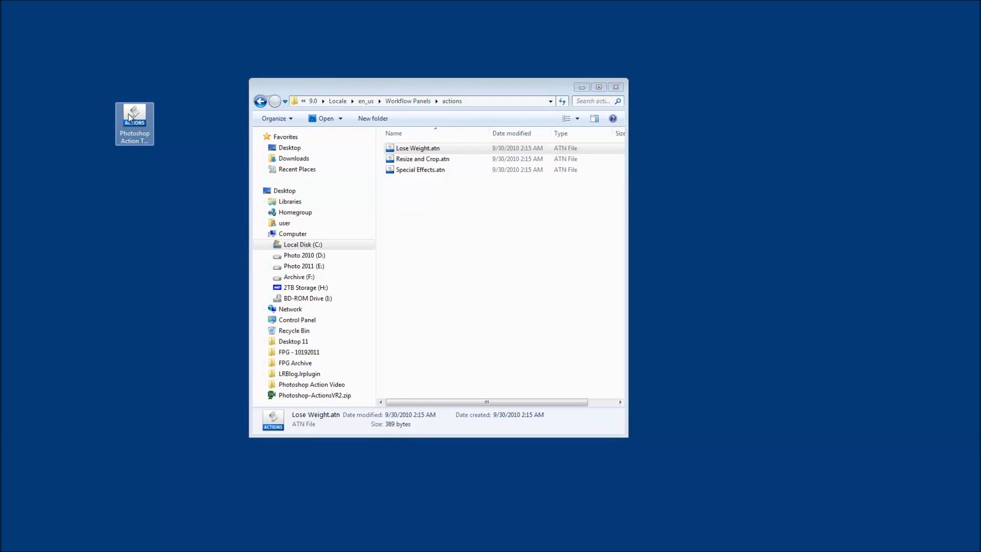
# Step: Drag Photoshop Action Test.atn from the desktop into the Elements actions folder
pyautogui.moveTo(128, 114); pyautogui.dragTo(425, 229)
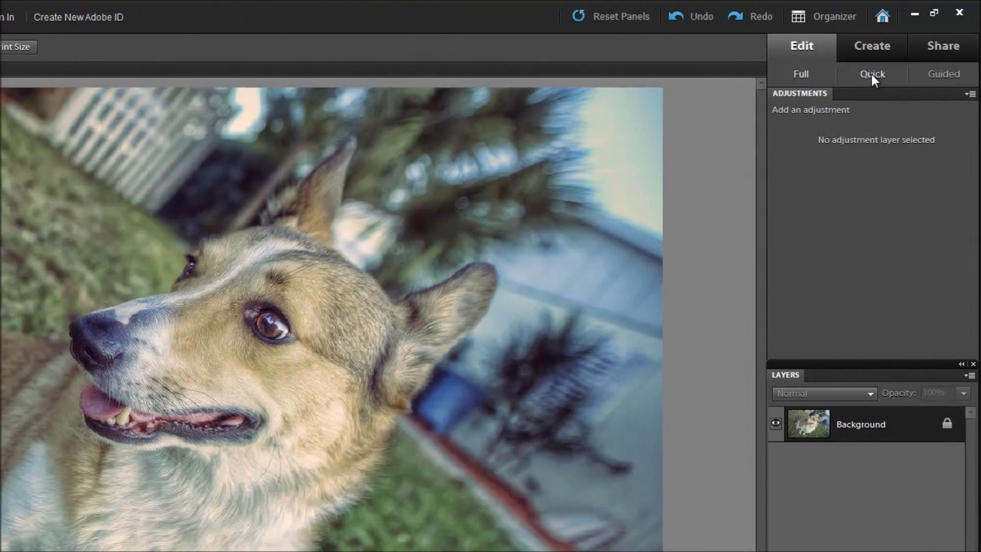
# Step: In Guided mode's Action Player, run Photoshop Action Test's TEST ACTION on the dog photo
pyautogui.click(942, 75)
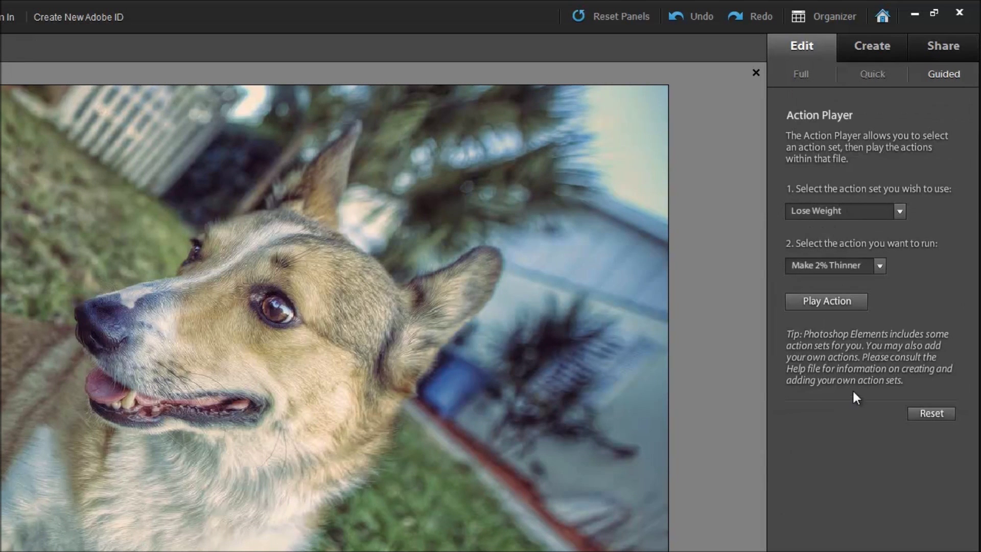
pyautogui.click(897, 212)
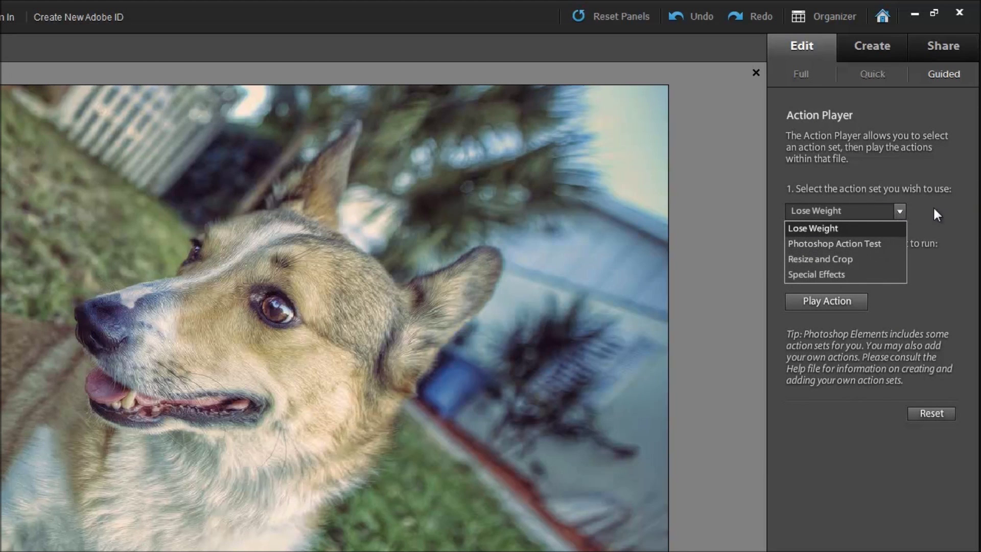
pyautogui.click(902, 211)
pyautogui.click(902, 211)
pyautogui.click(861, 244)
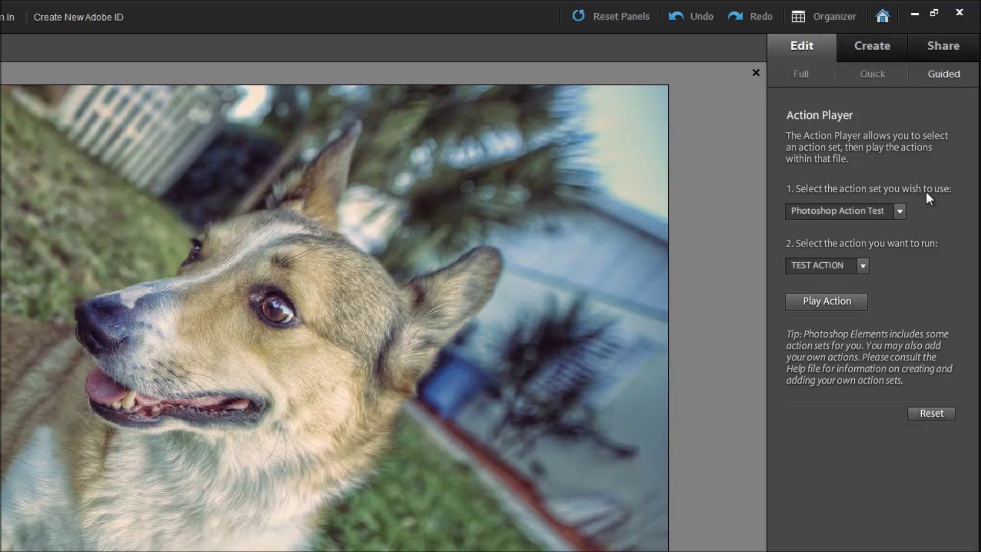
pyautogui.click(863, 266)
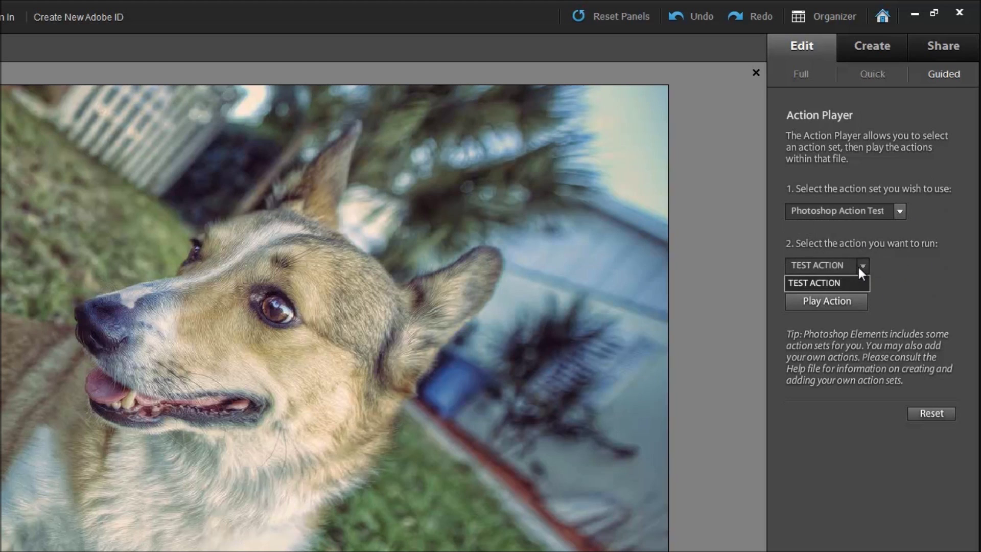
pyautogui.click(863, 264)
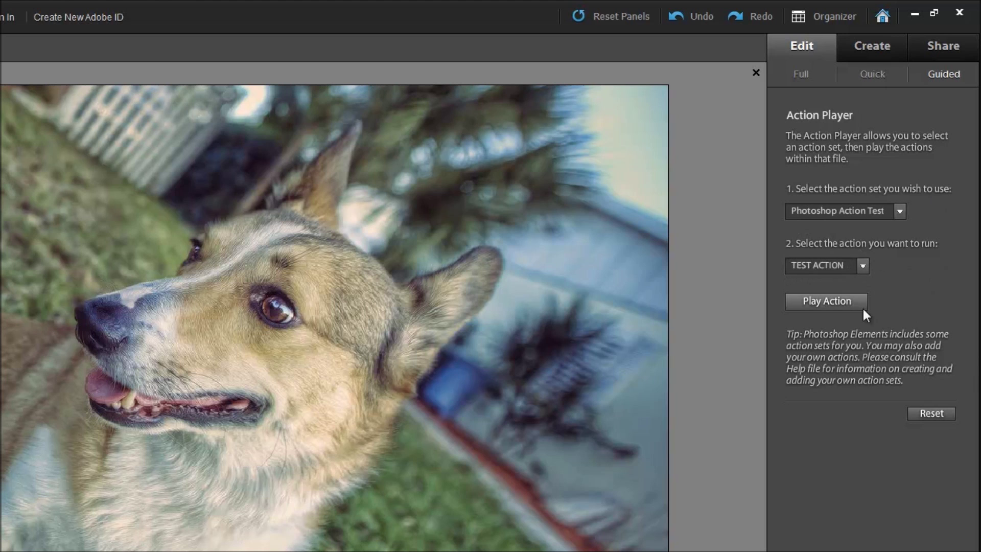
pyautogui.click(820, 305)
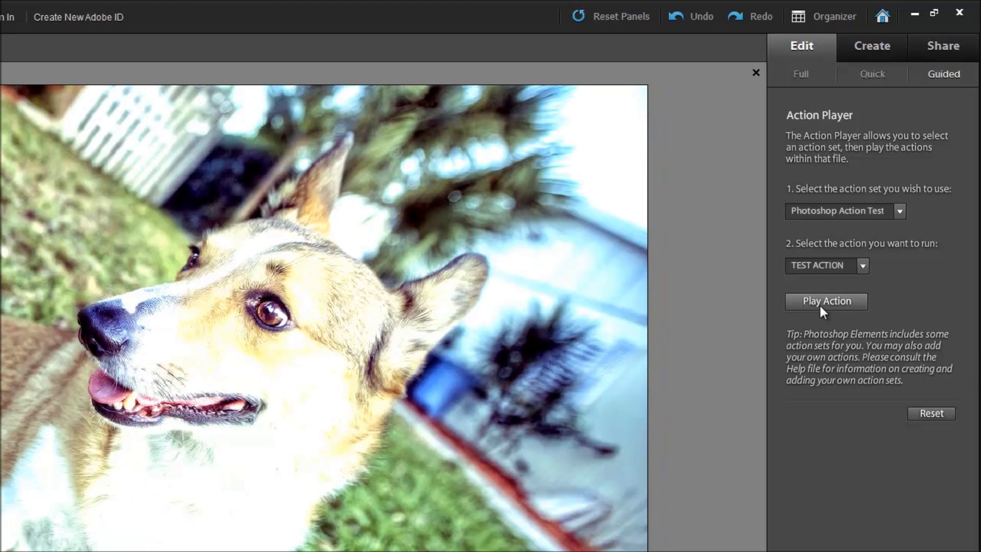